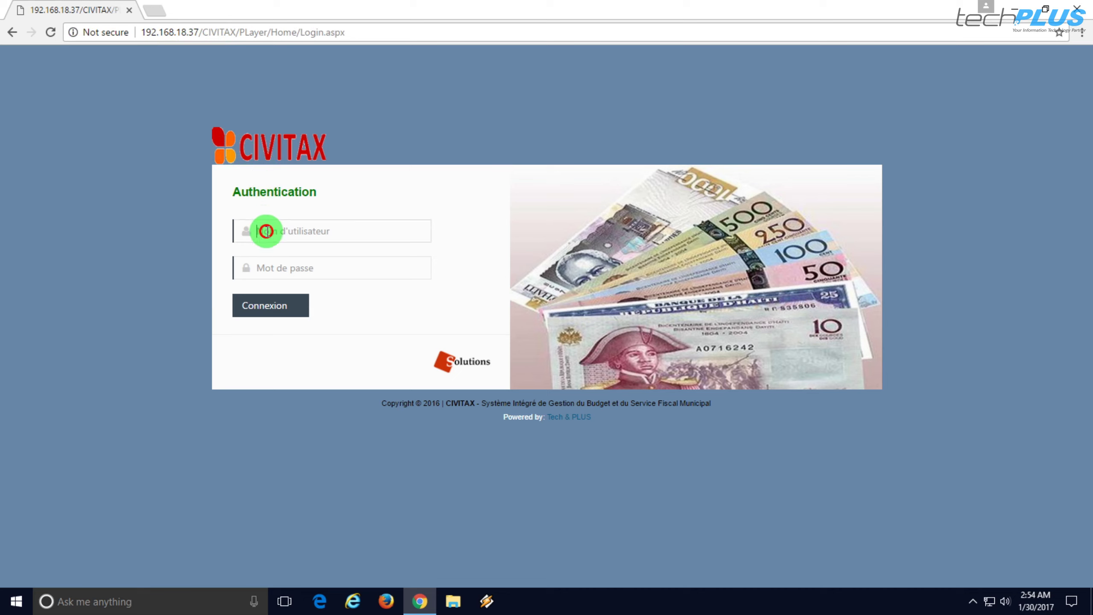
- Log in to CIVITAX with the user's username and password to reach the budget list
left_click(267, 231)
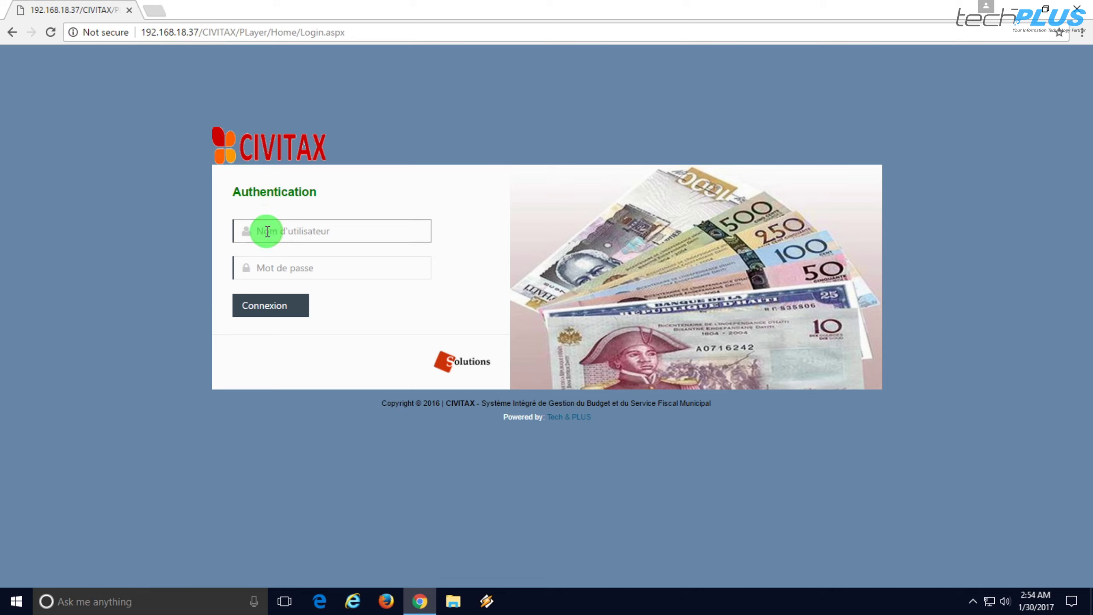
type("ables")
key("Tab")
type("ab********")
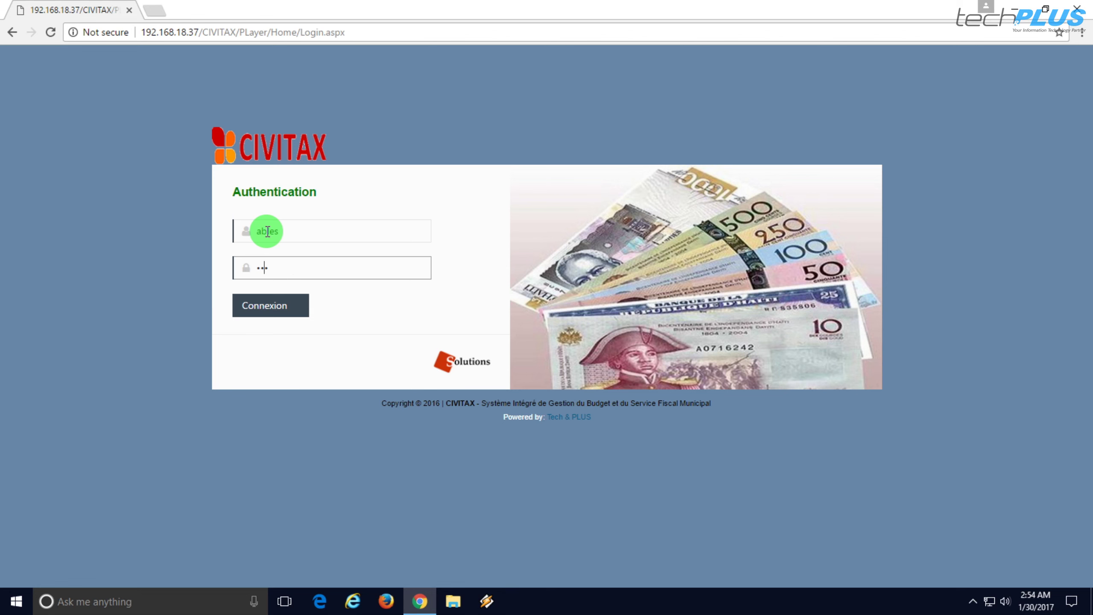
key("Return")
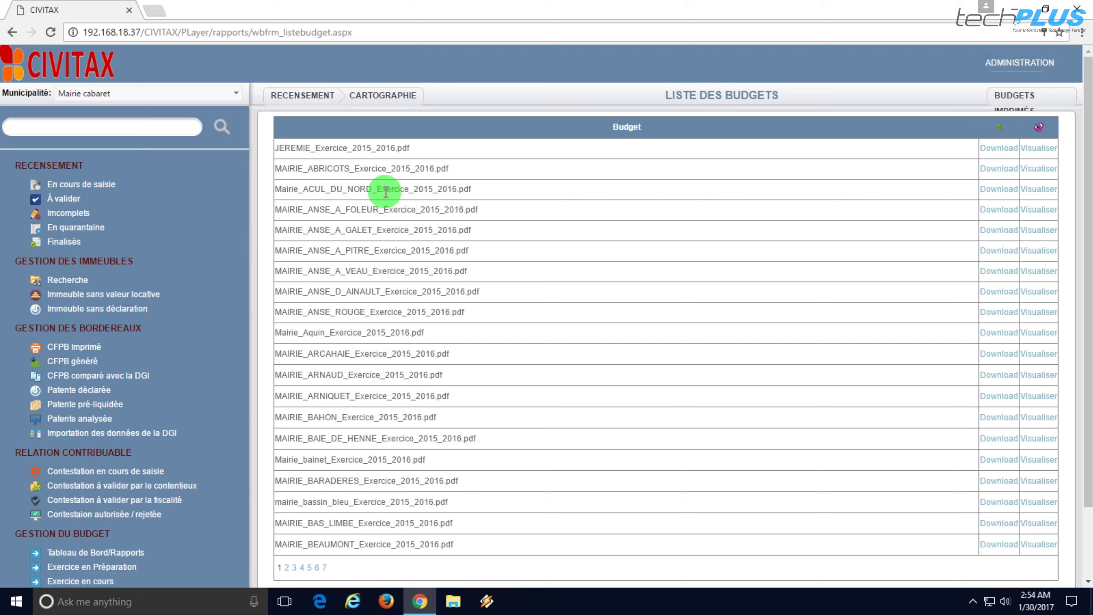
- Open the new fiscal year form from the Année Fiscale page under ADMINISTRATION
left_click(1032, 66)
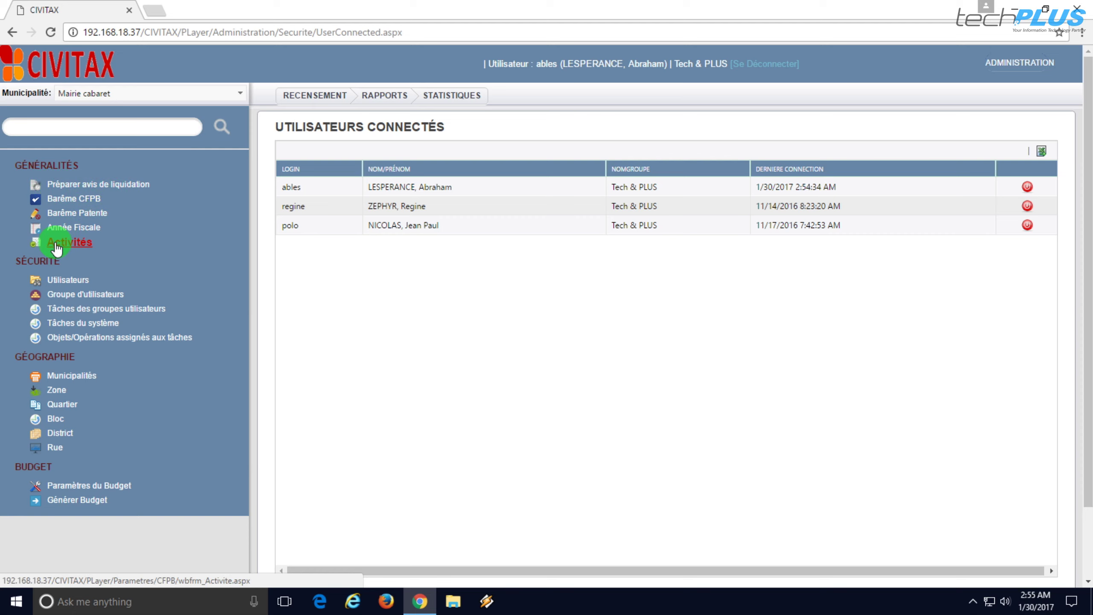
left_click(82, 228)
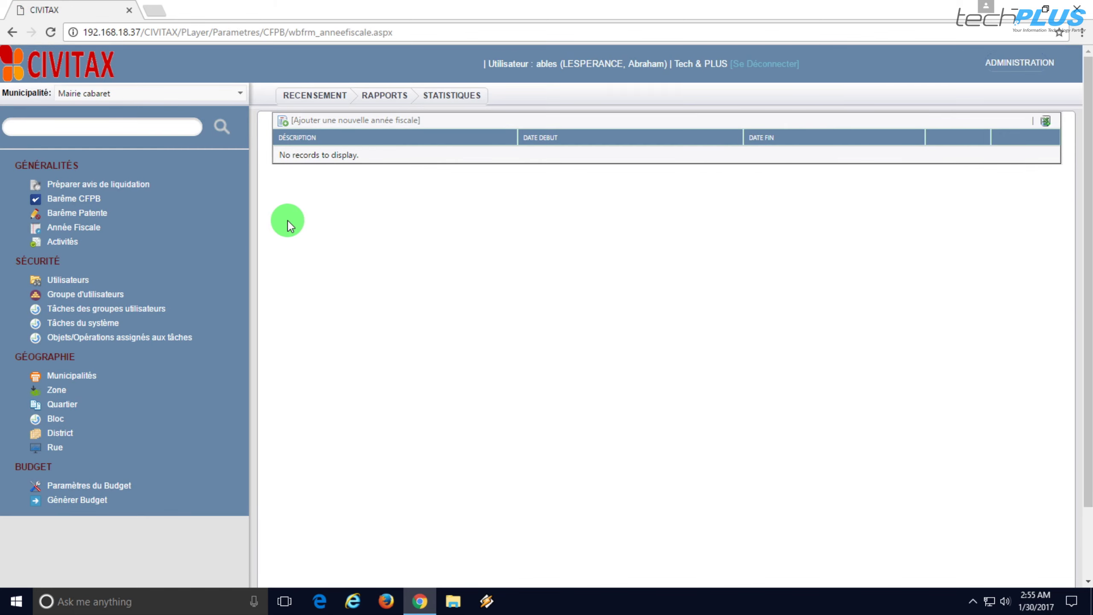
left_click(347, 121)
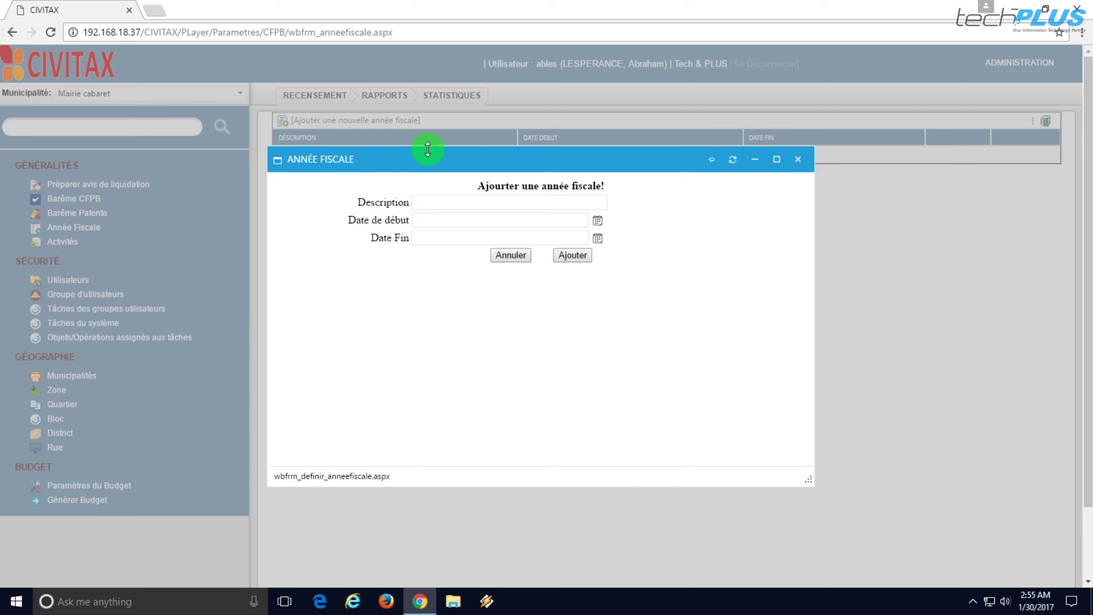
- Enter 'Exercice 2016-2017' as the fiscal year description
left_click(444, 199)
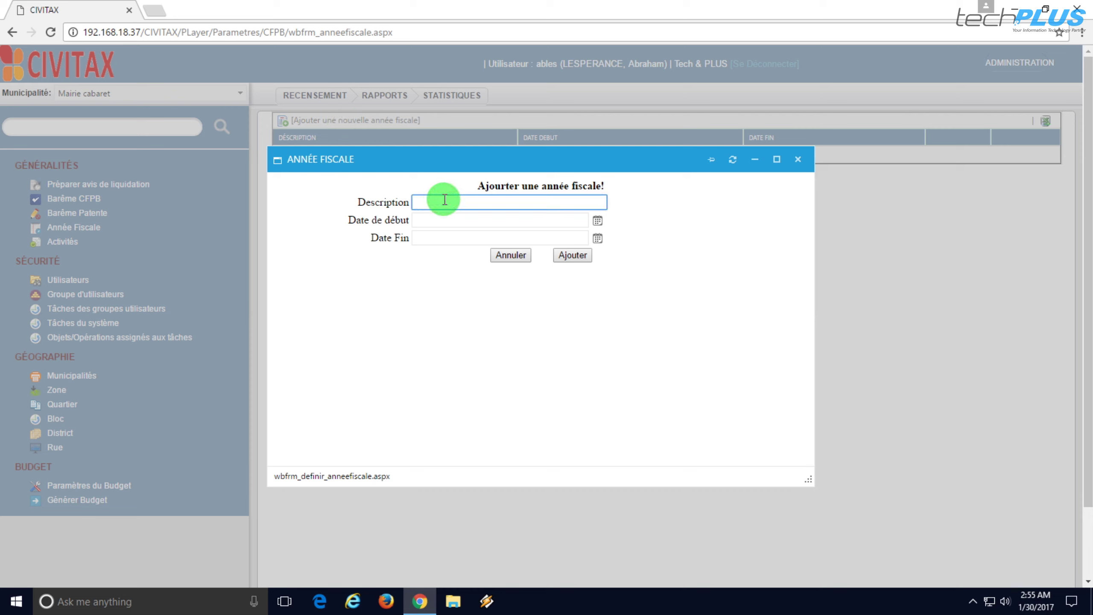
type("Exercice")
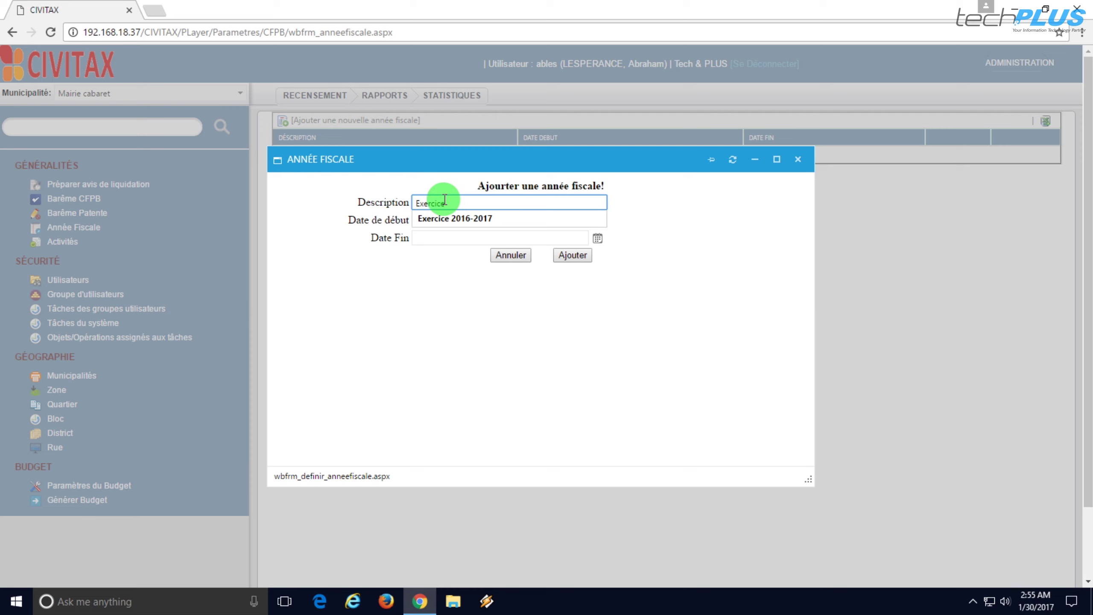
key("Down")
key("Tab")
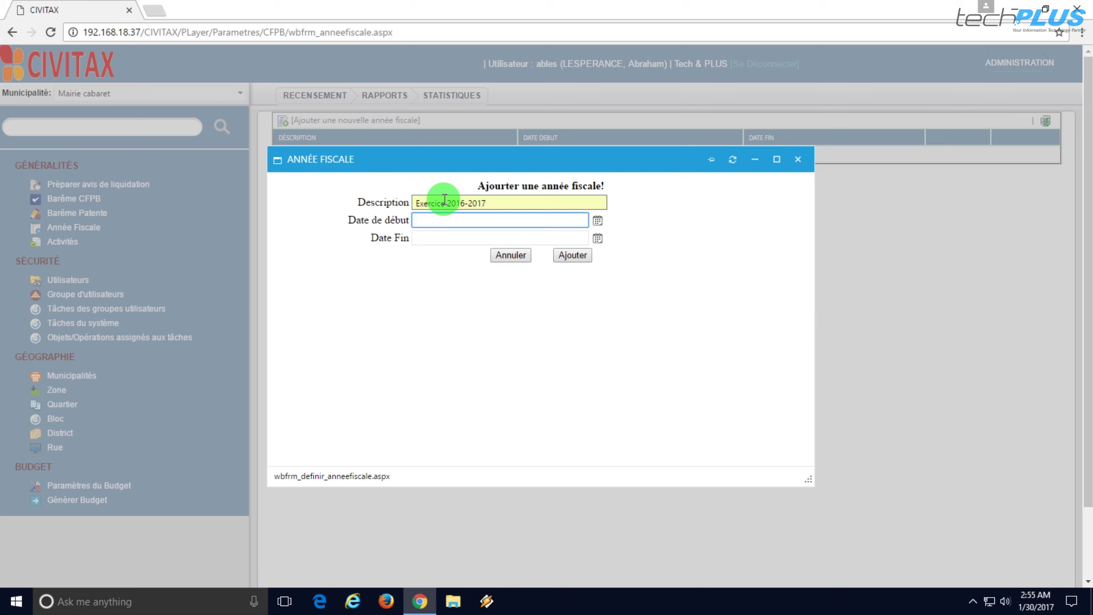
- Set the fiscal year start date to 10/1/2016
left_click(597, 220)
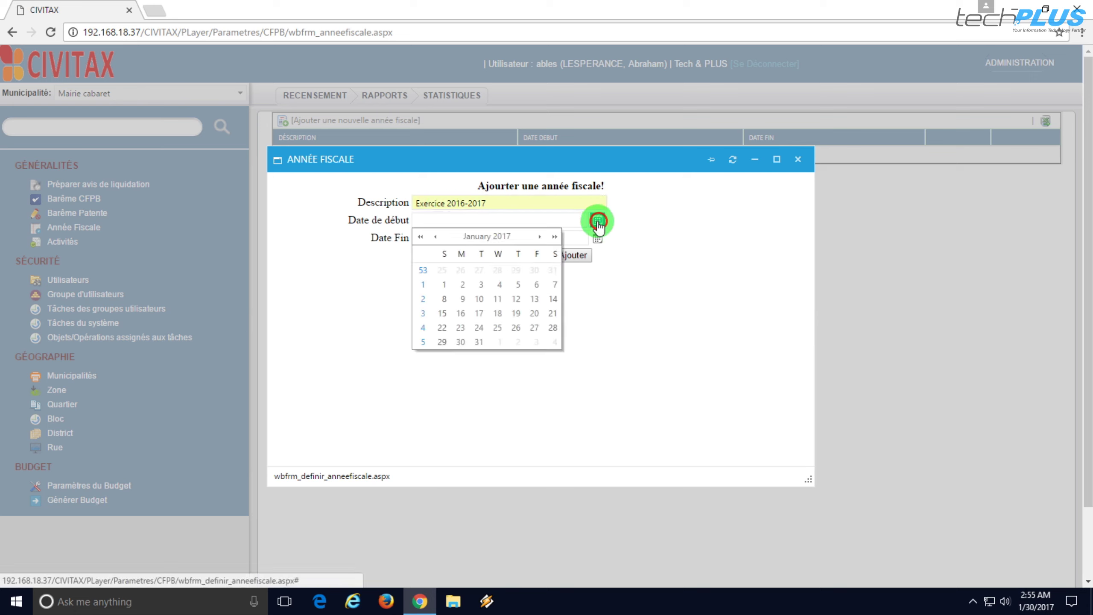
left_click(435, 237)
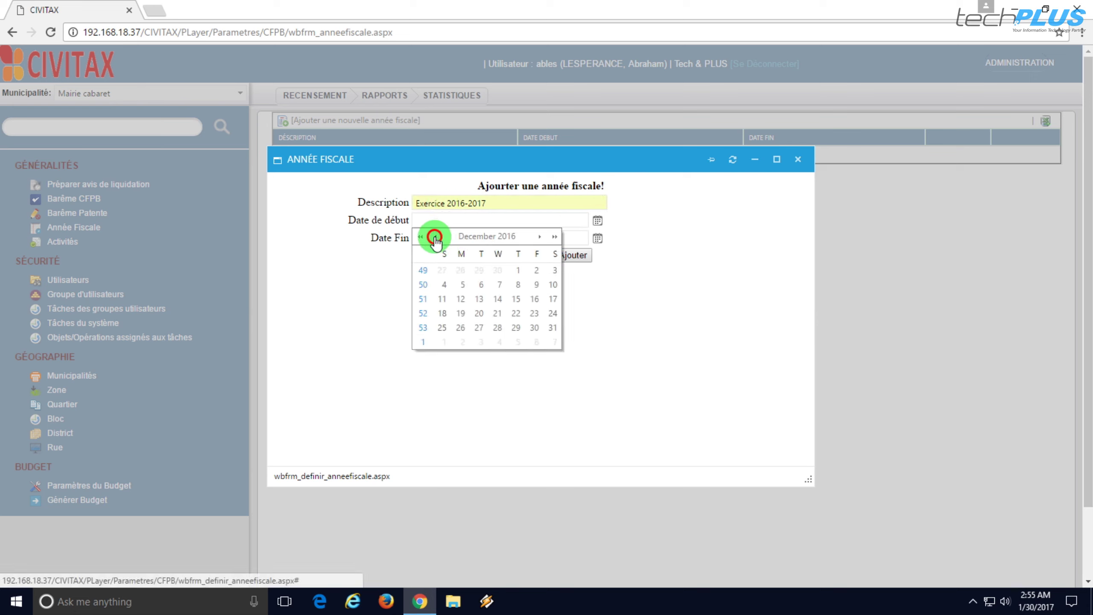
left_click(435, 237)
left_click(435, 237)
left_click(435, 237)
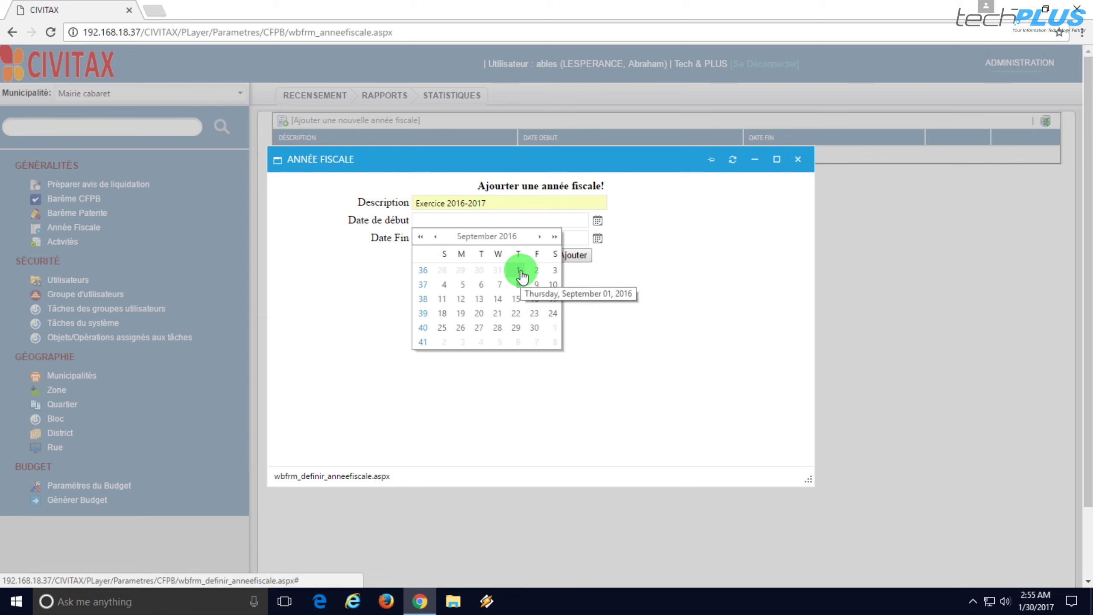
left_click(539, 236)
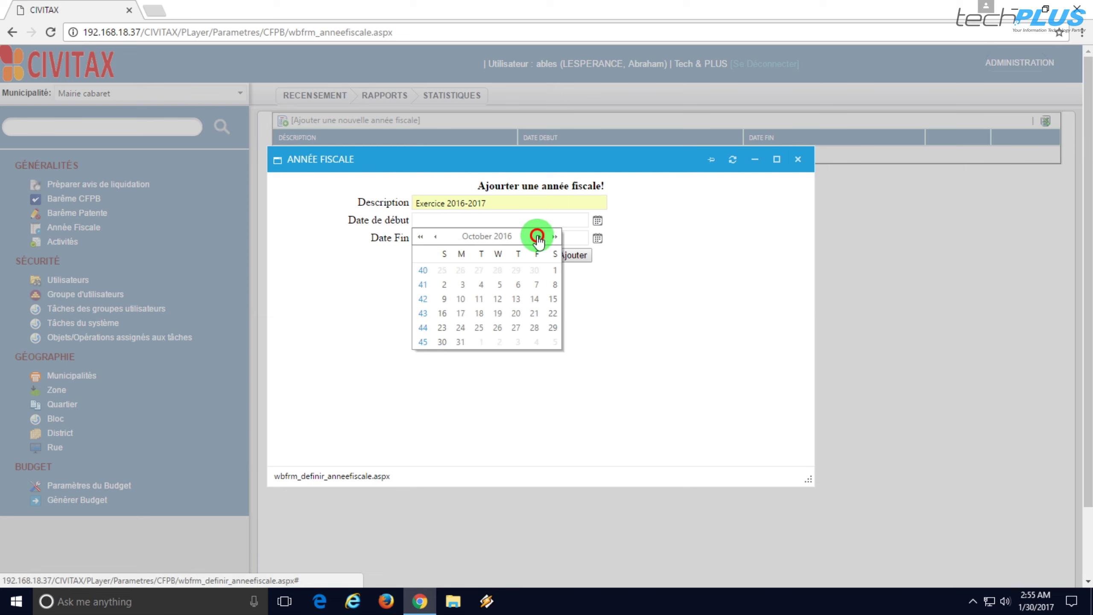
left_click(554, 270)
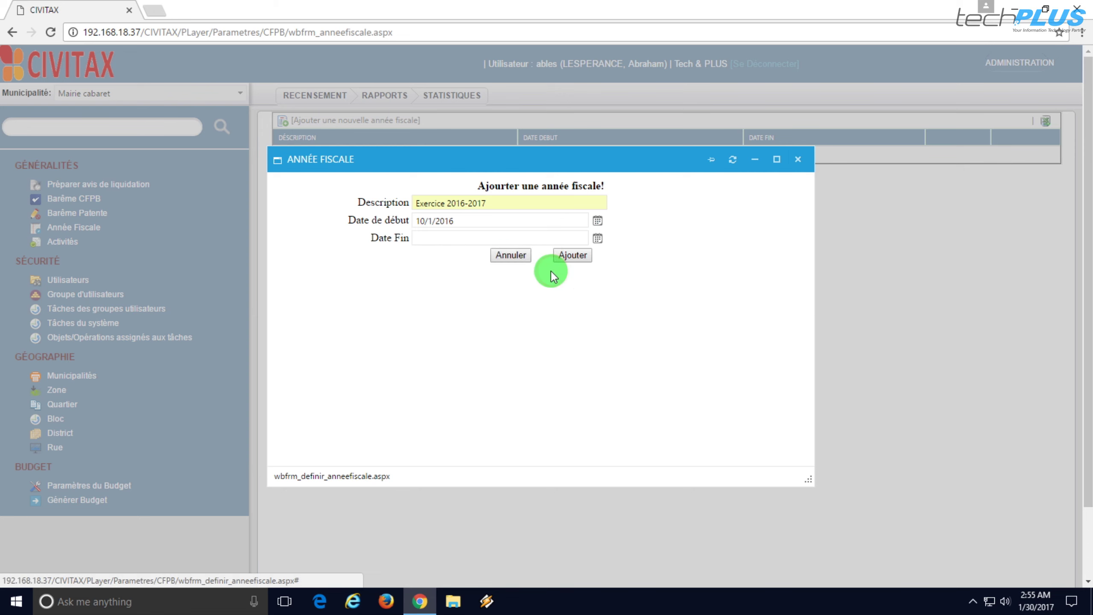
left_click(464, 240)
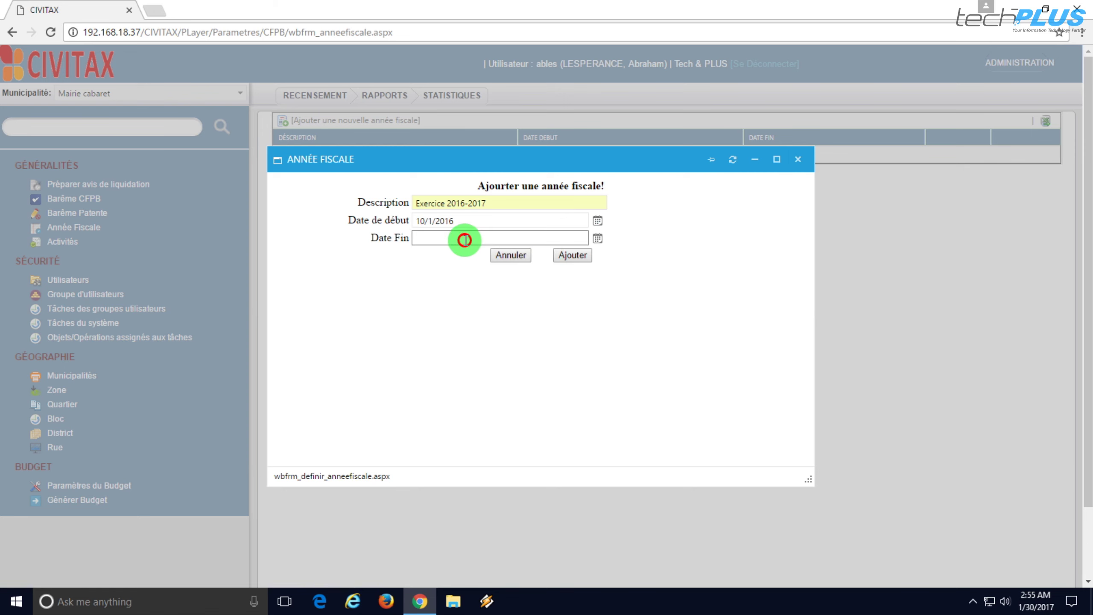
- Set the end date to 9/30/2017 and save the fiscal year
left_click(597, 238)
left_click(539, 254)
left_click(539, 254)
left_click(539, 254)
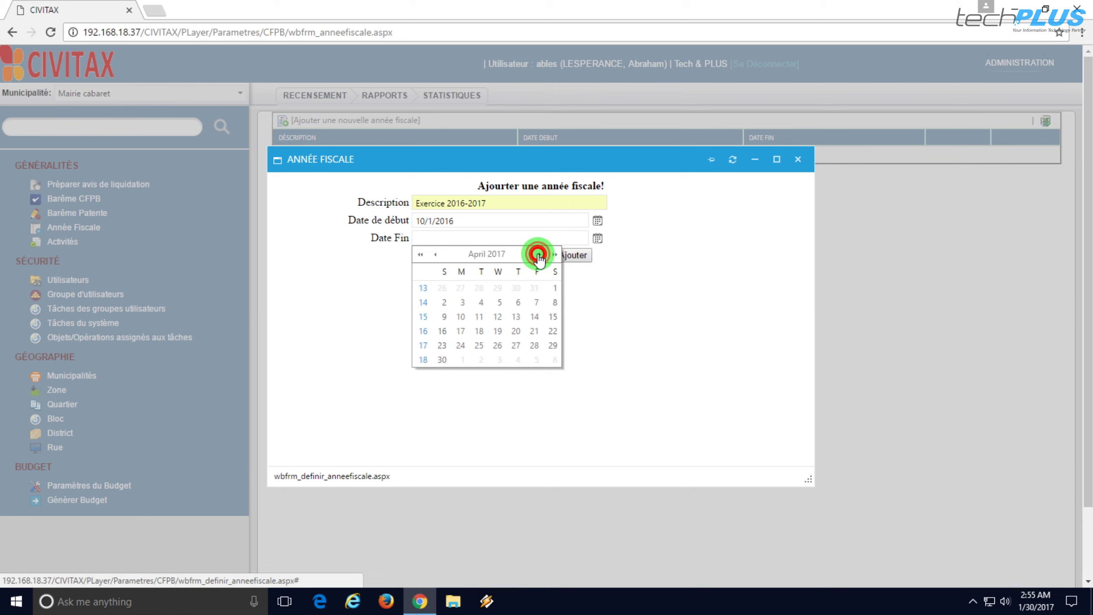
left_click(539, 254)
left_click(538, 254)
left_click(538, 254)
left_click(538, 254)
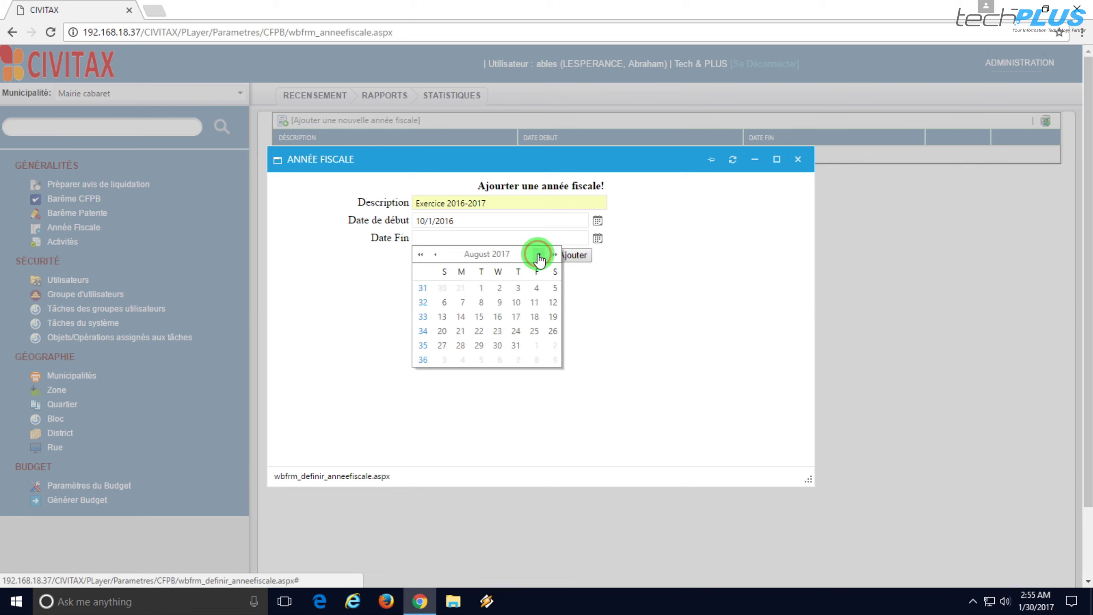
left_click(538, 254)
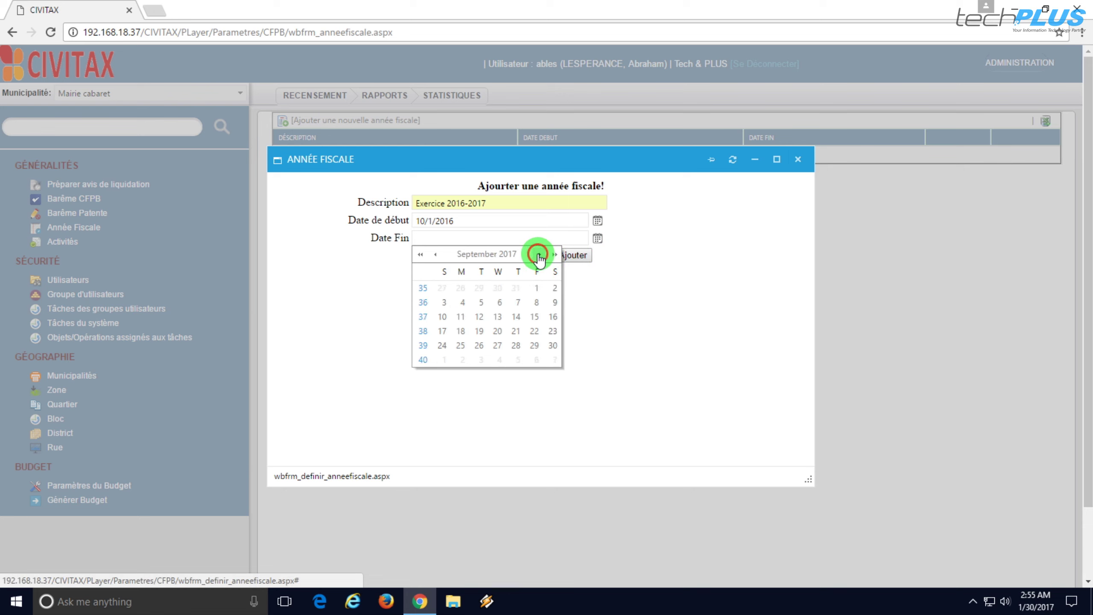
left_click(553, 347)
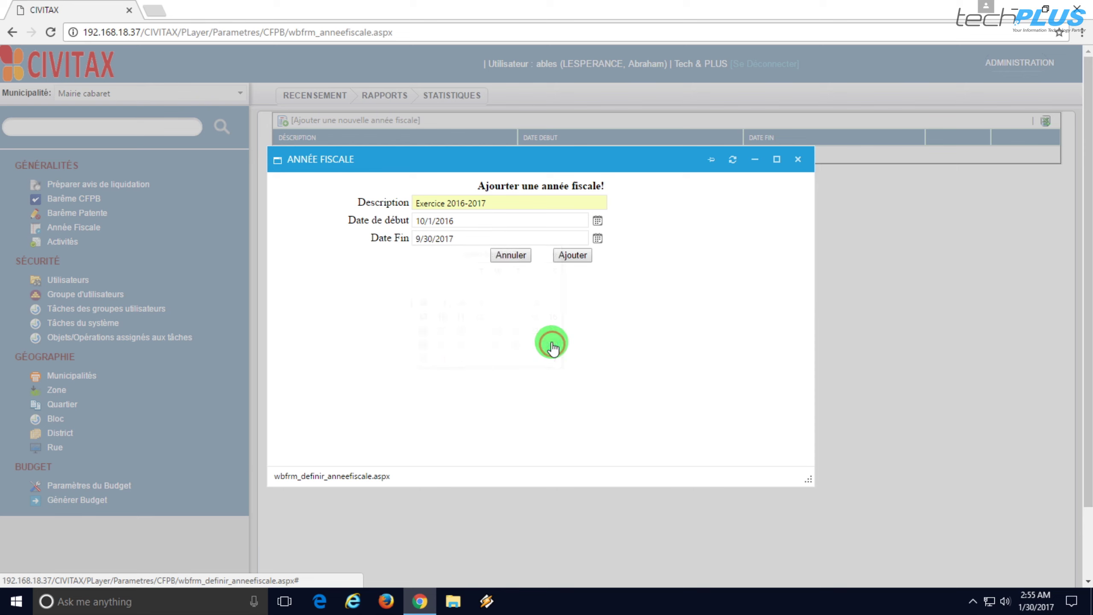
left_click(572, 255)
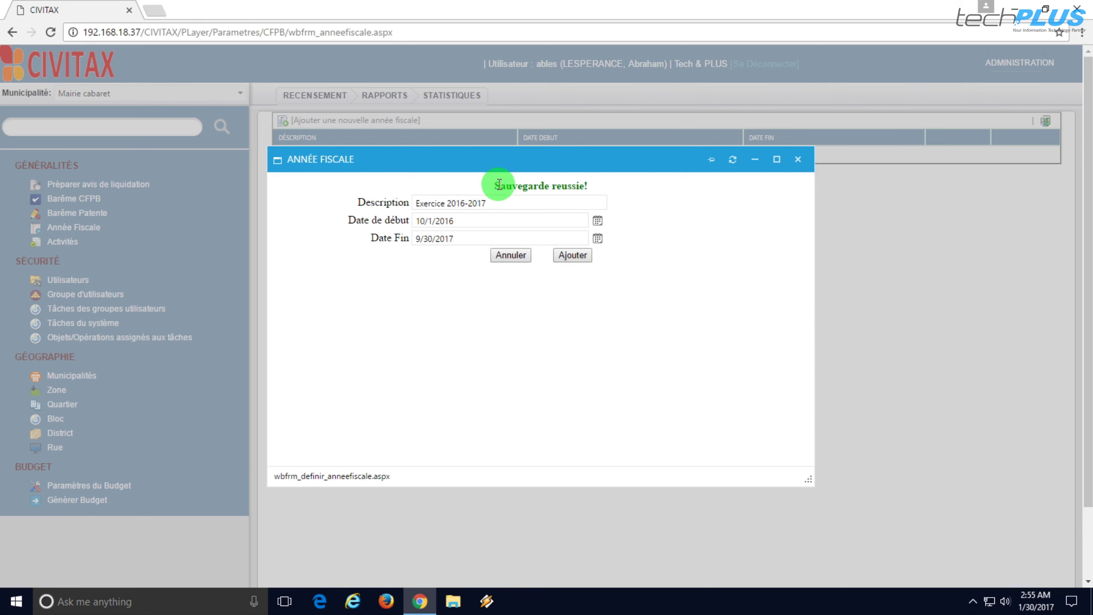
left_click(797, 158)
right_click(458, 237)
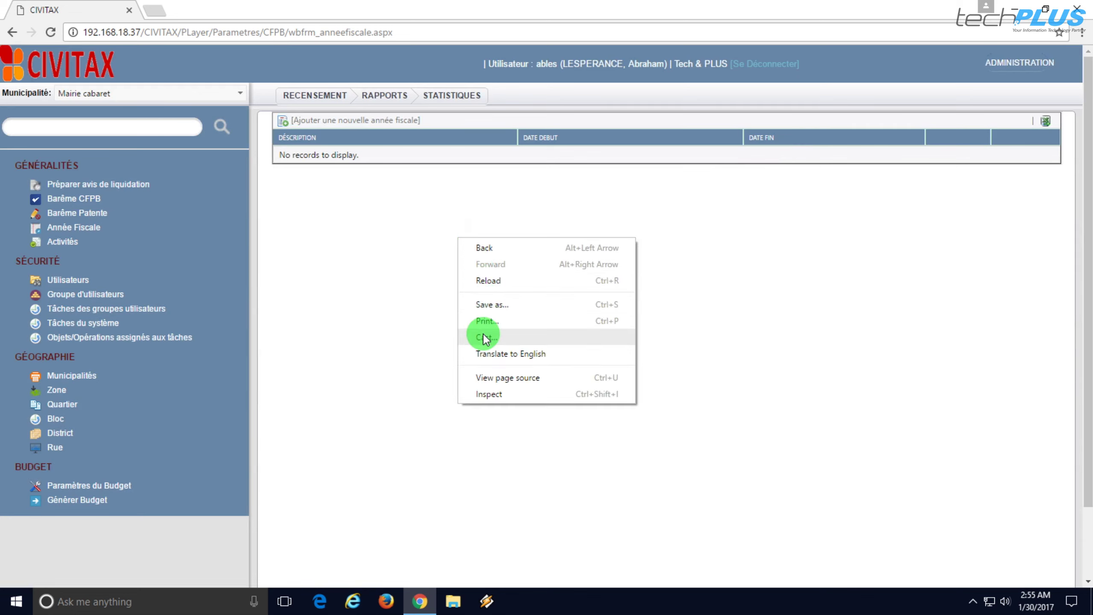
left_click(488, 281)
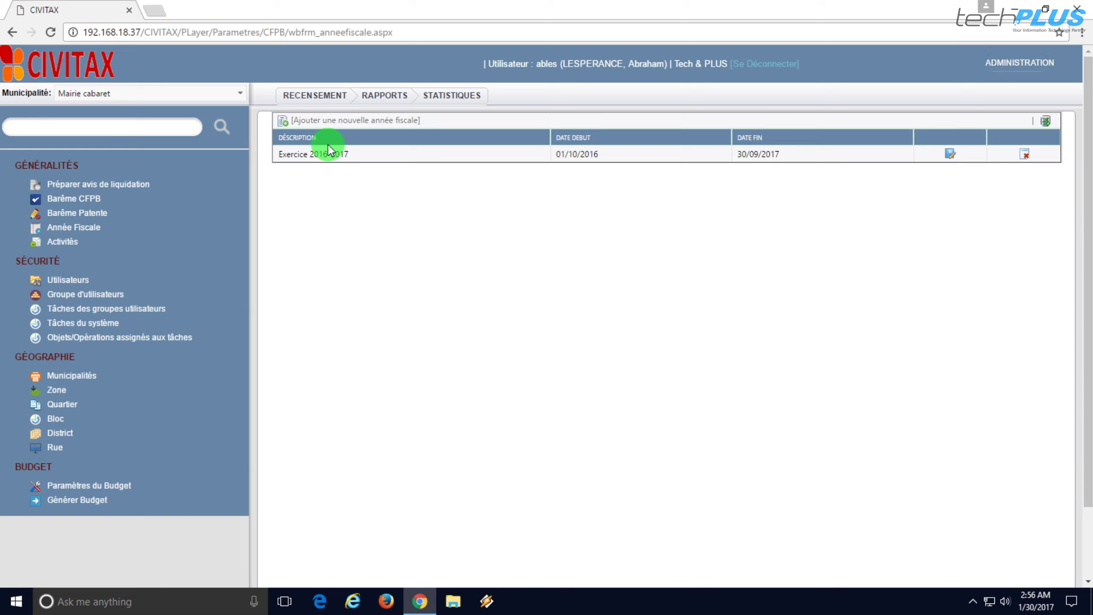
- Start a new liquidation-notice emission period and check the Année Fiscale options
left_click(126, 186)
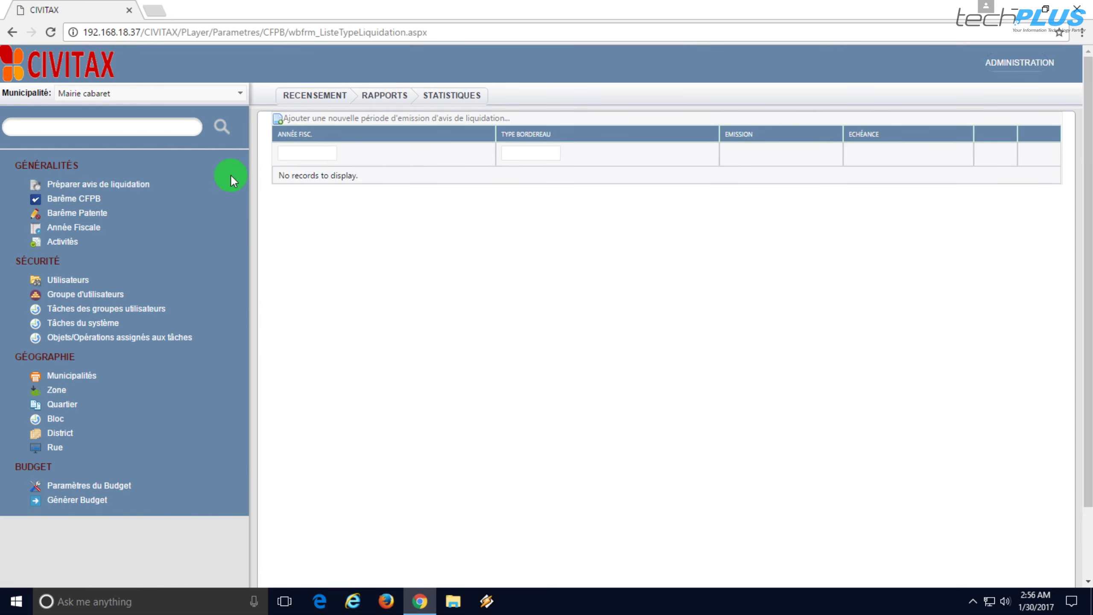
left_click(364, 122)
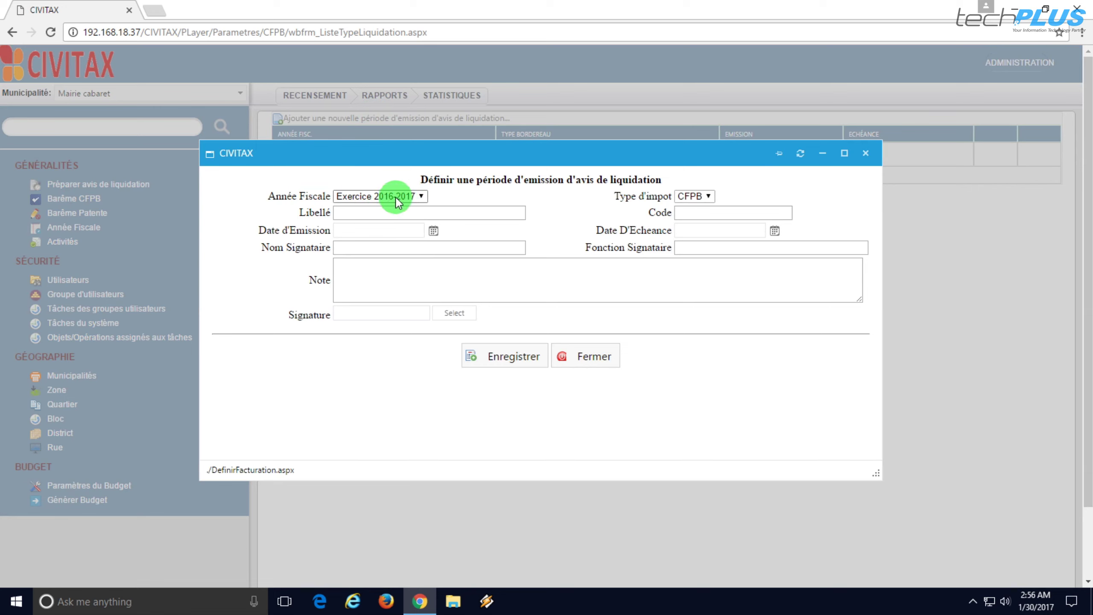
left_click(420, 197)
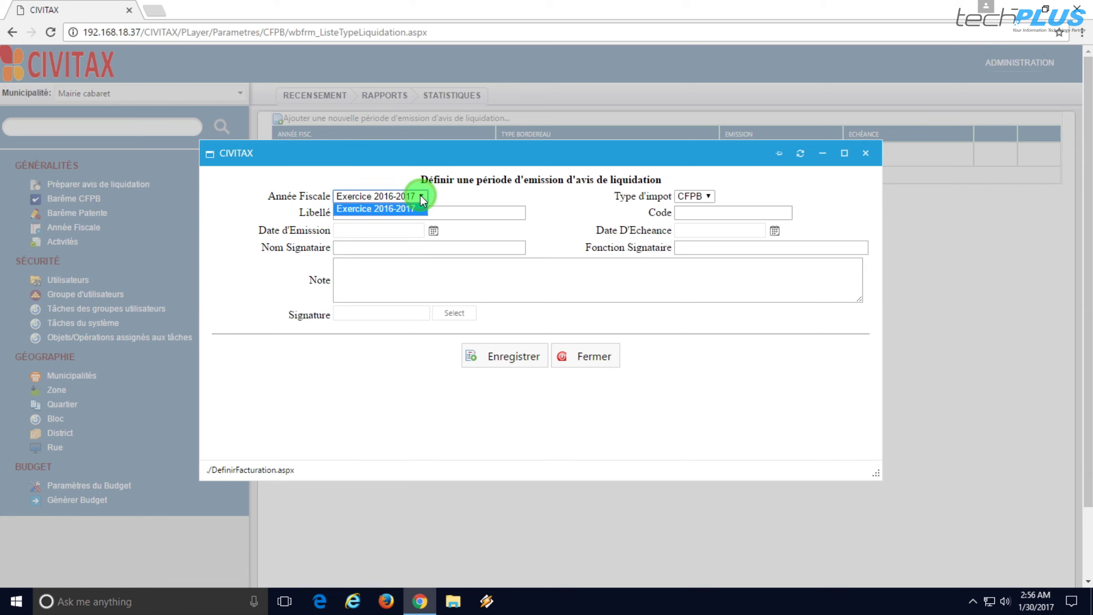
- Keep Exercice 2016-2017 as fiscal year and enter CFPB as the Libellé
left_click(456, 191)
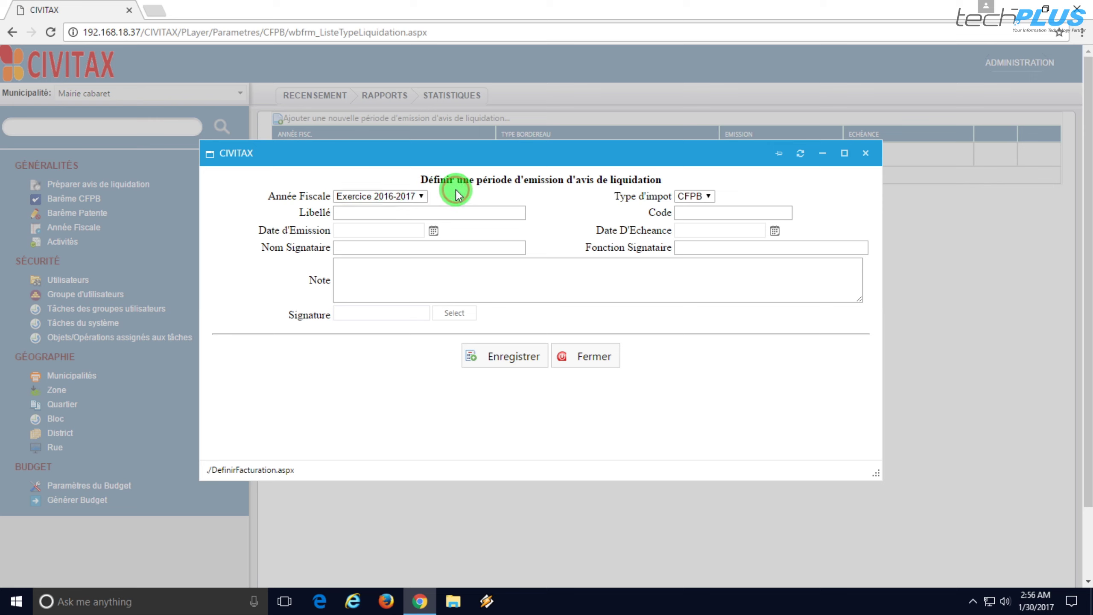
left_click(395, 211)
type("CFPB")
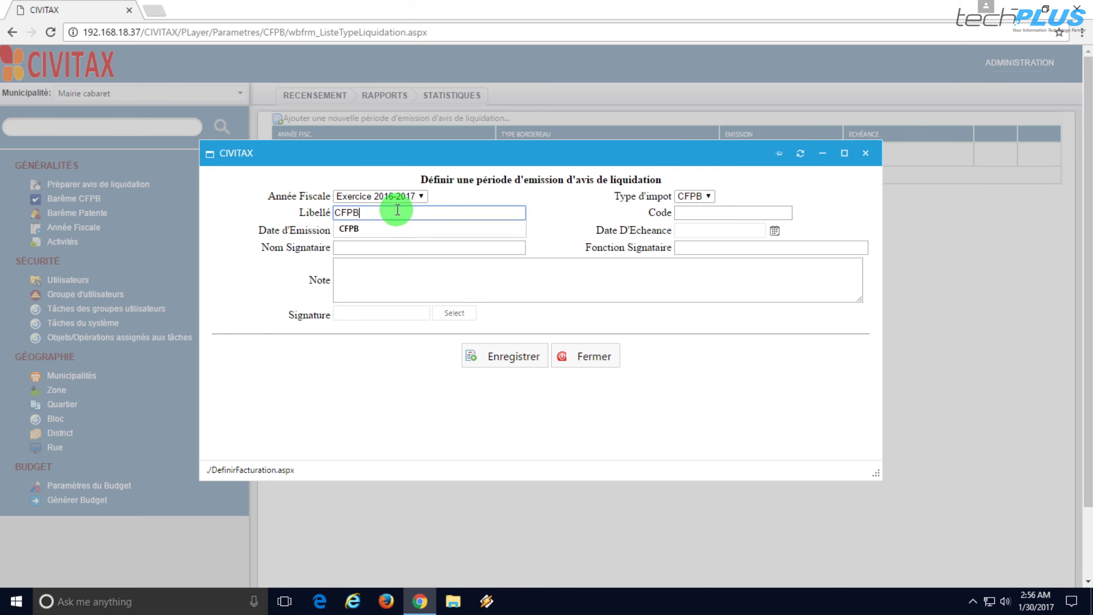
left_click(389, 227)
left_click(380, 227)
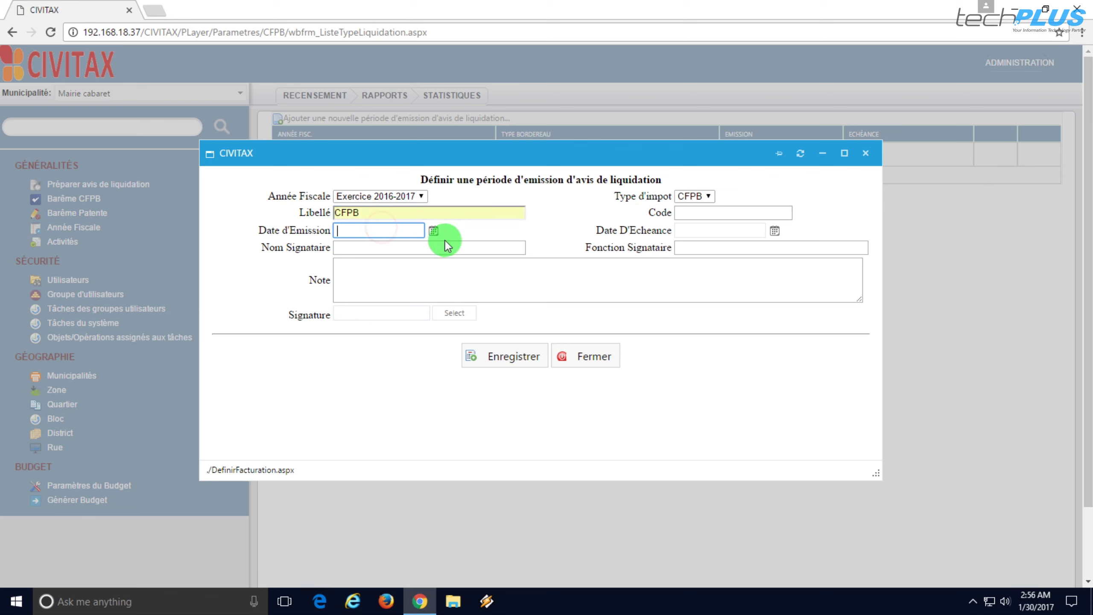
- Set the Date d'Emission to 10/1/2016
left_click(433, 230)
left_click(460, 246)
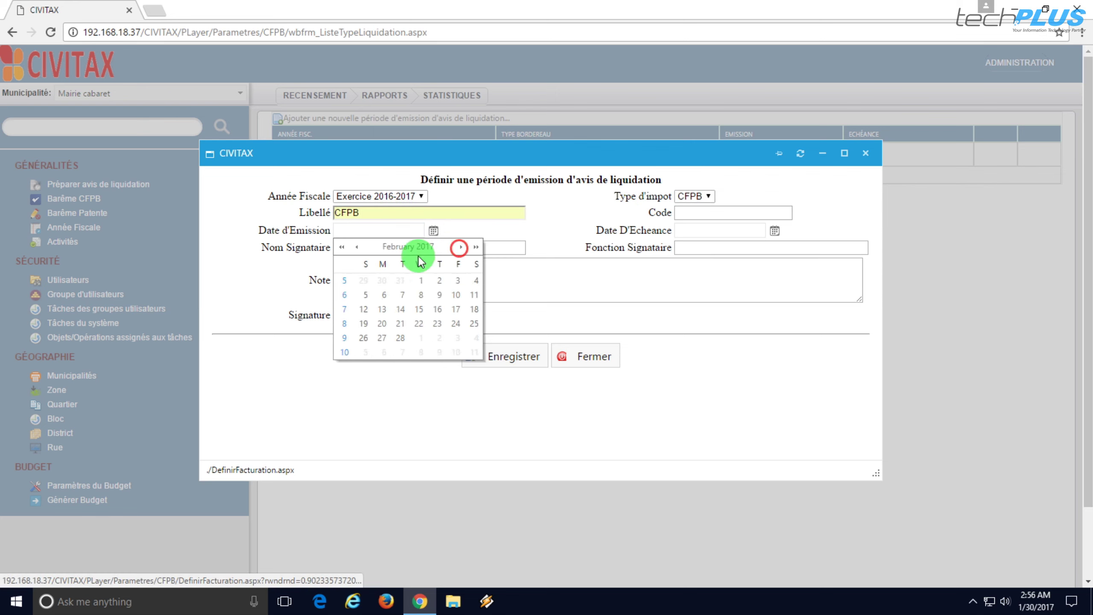
left_click(356, 246)
left_click(356, 246)
left_click(356, 246)
left_click(356, 246)
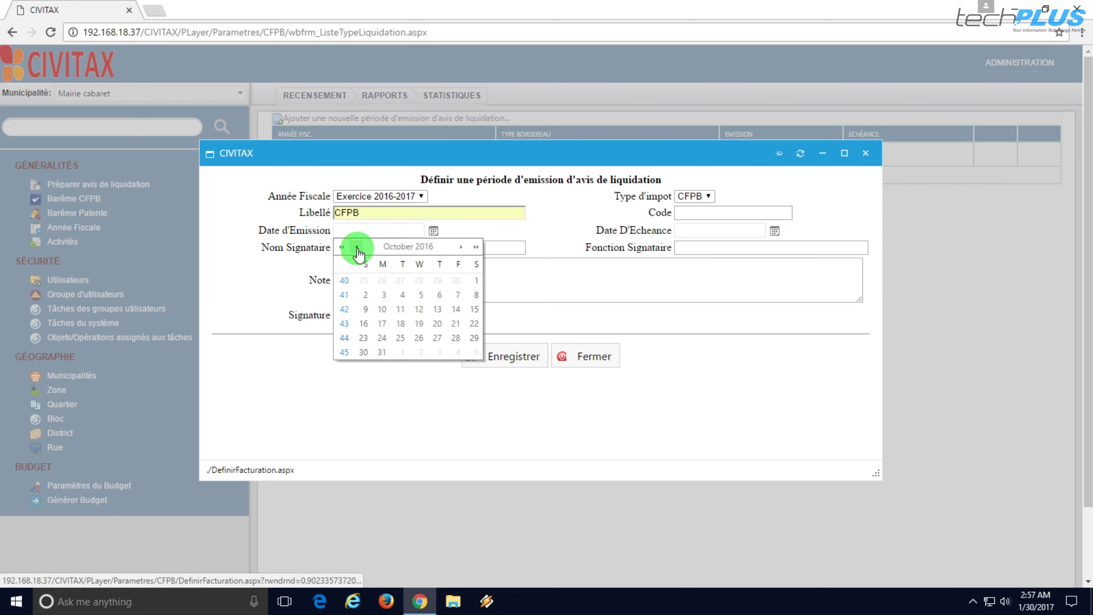
left_click(475, 280)
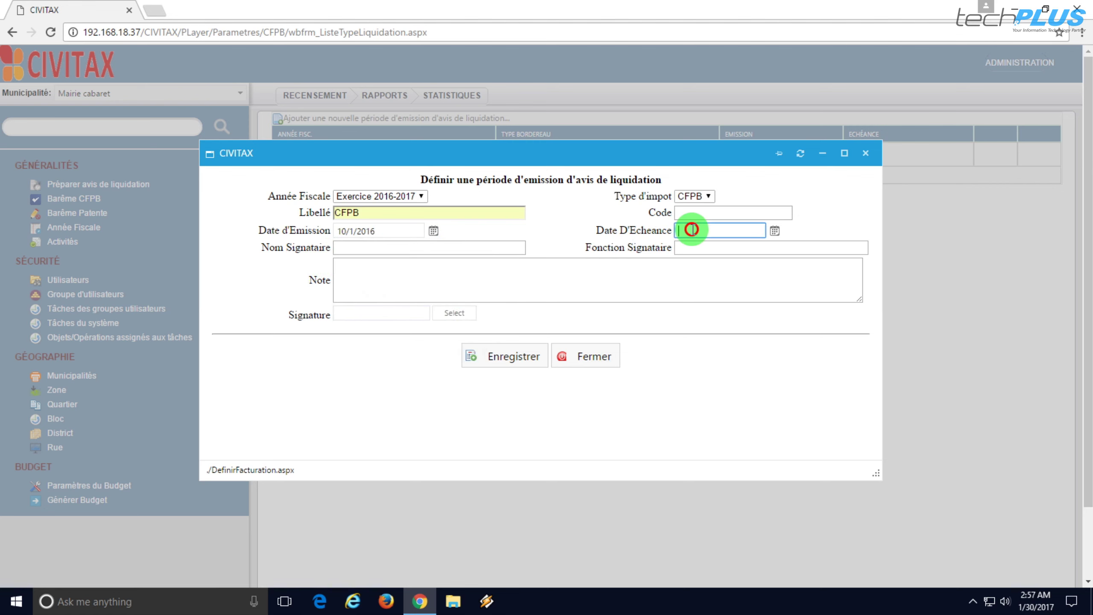
- Set the Date D'Echeance to 3/31/2017
left_click(775, 231)
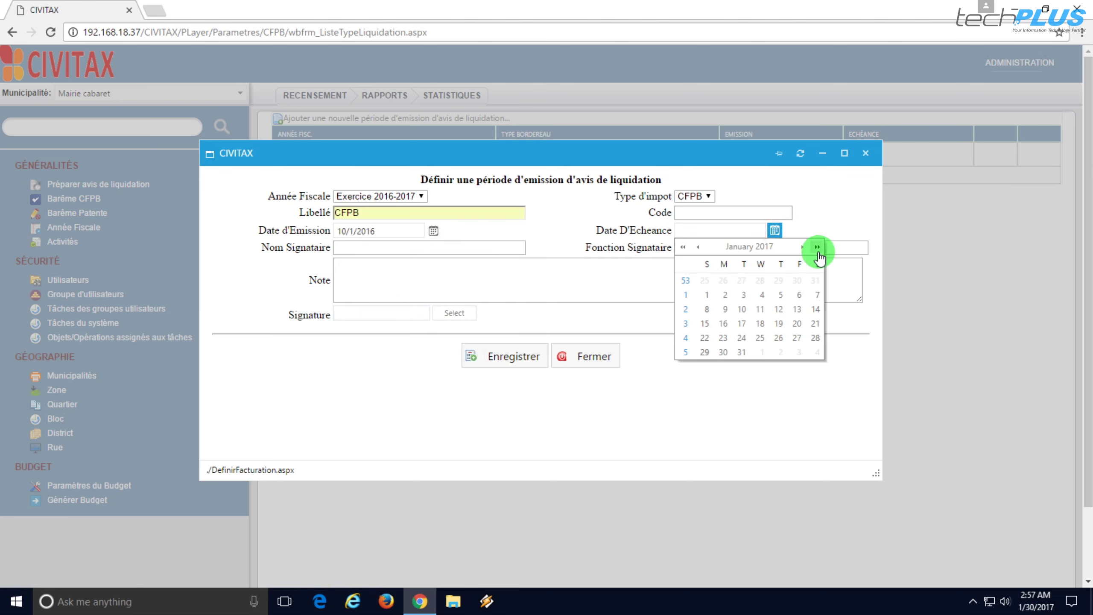
left_click(802, 247)
left_click(802, 247)
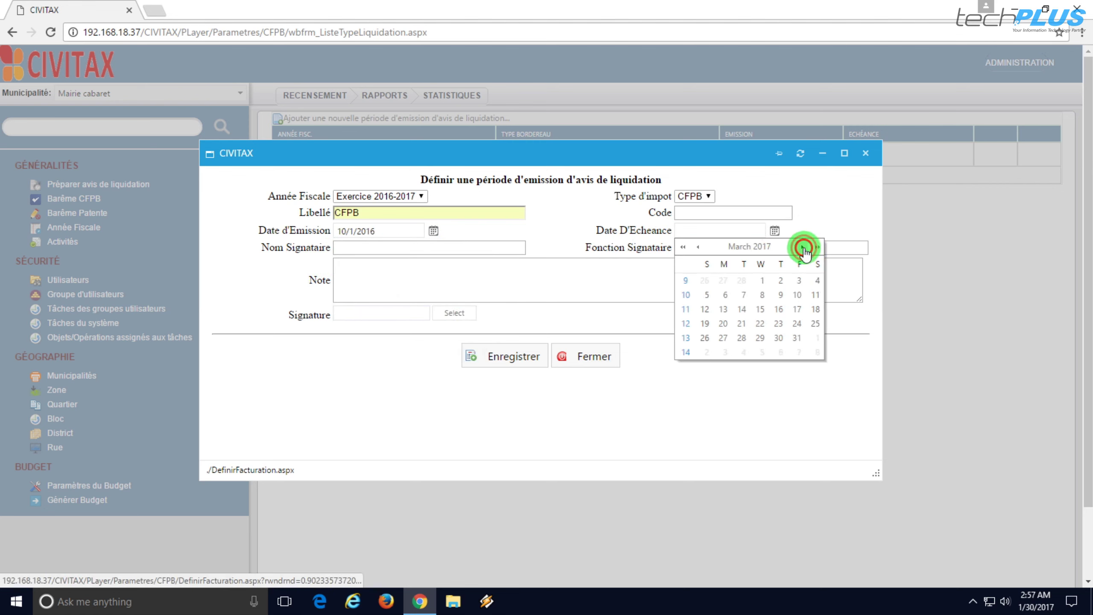
left_click(799, 339)
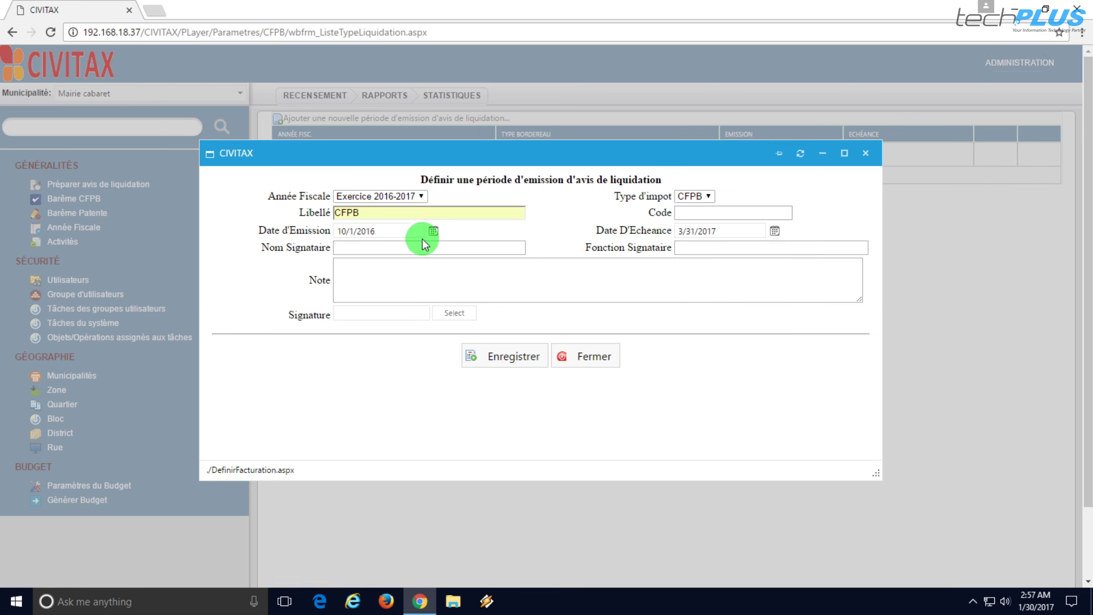
left_click(392, 246)
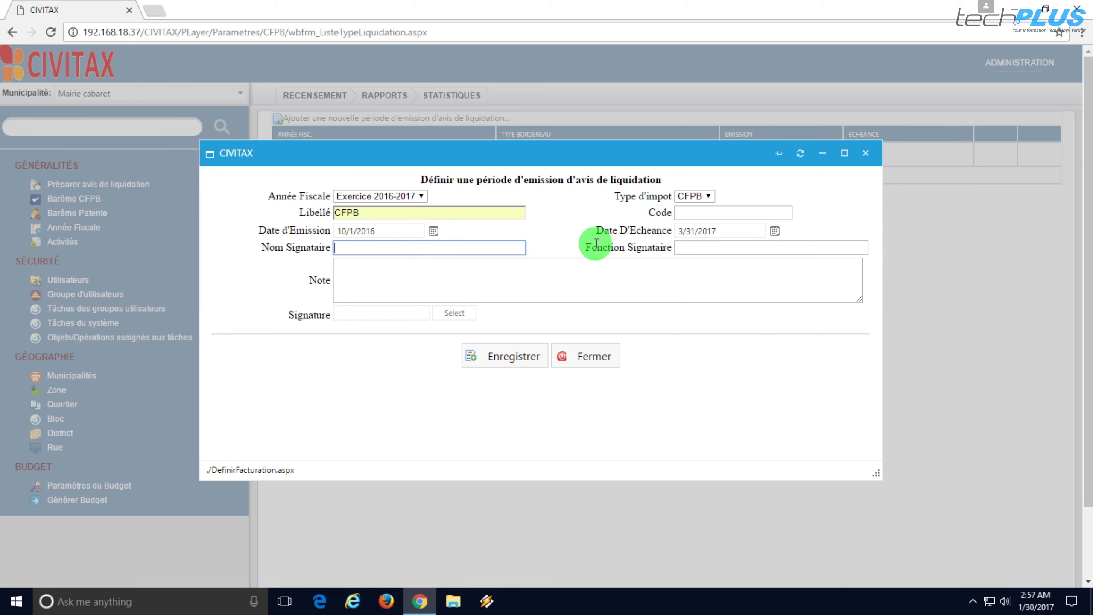
- Fill Nom Signataire and Fonction Signataire with the 'Responsable Fiscal' suggestion
type("Respo")
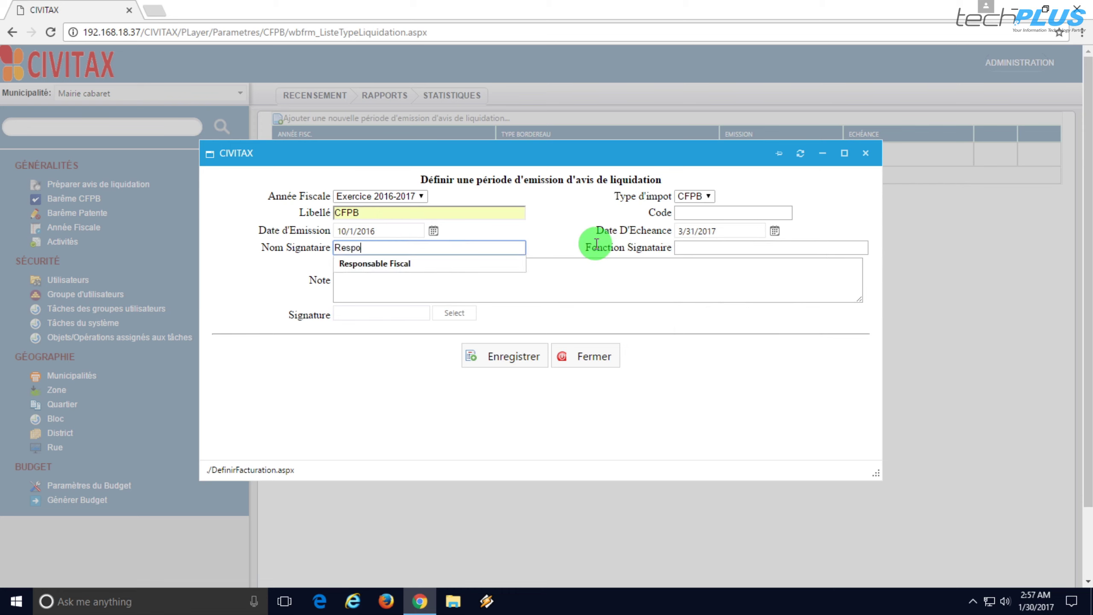
type("nsable")
key("Down")
key("Tab")
key("Tab")
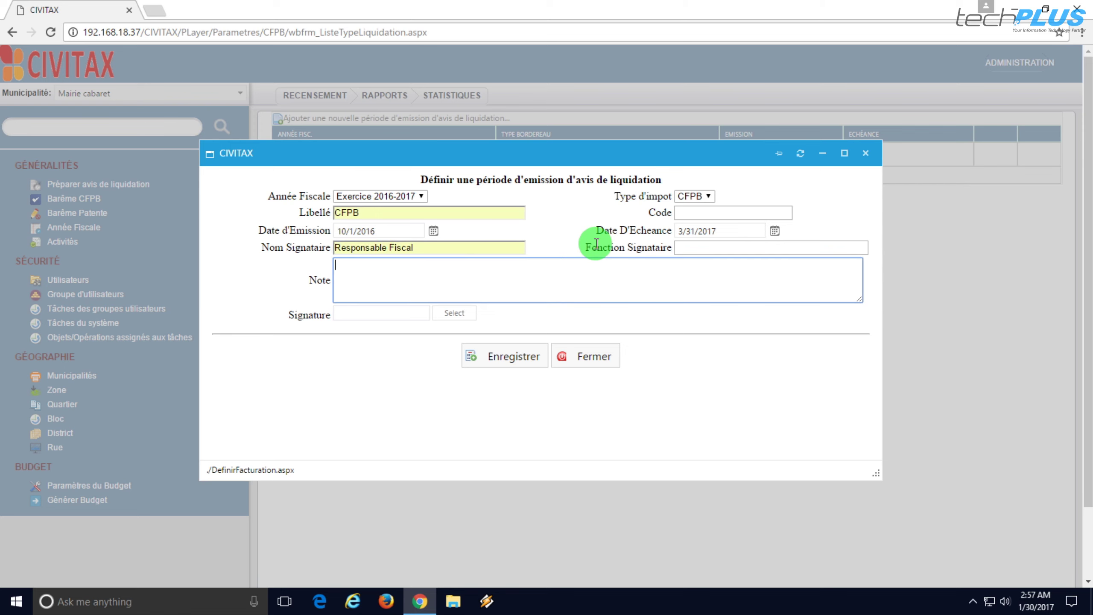
left_click(712, 248)
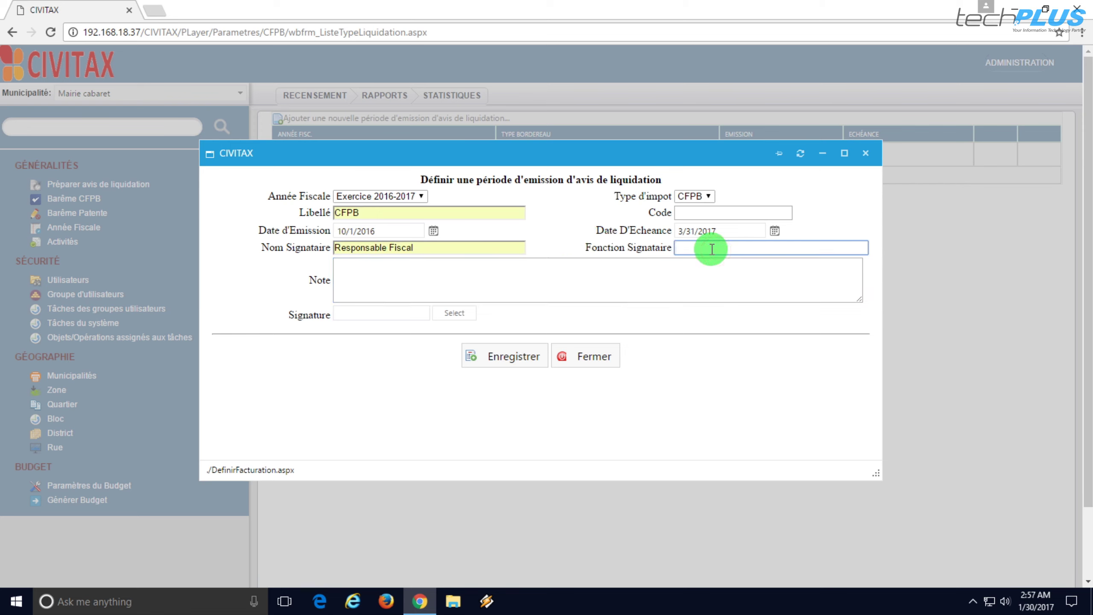
type("Responsable")
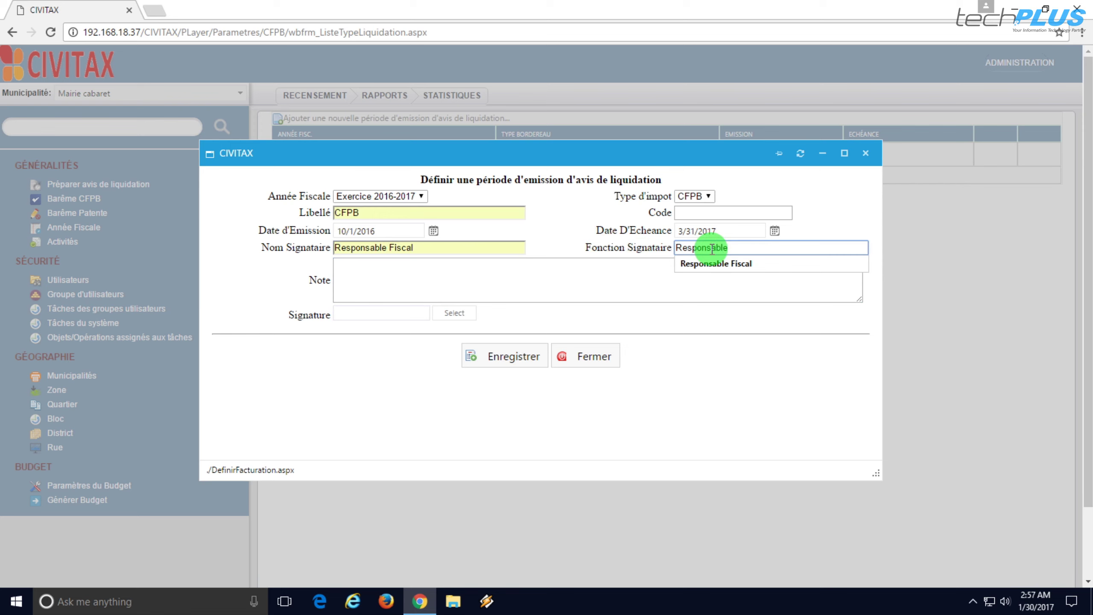
key("Down")
key("Tab")
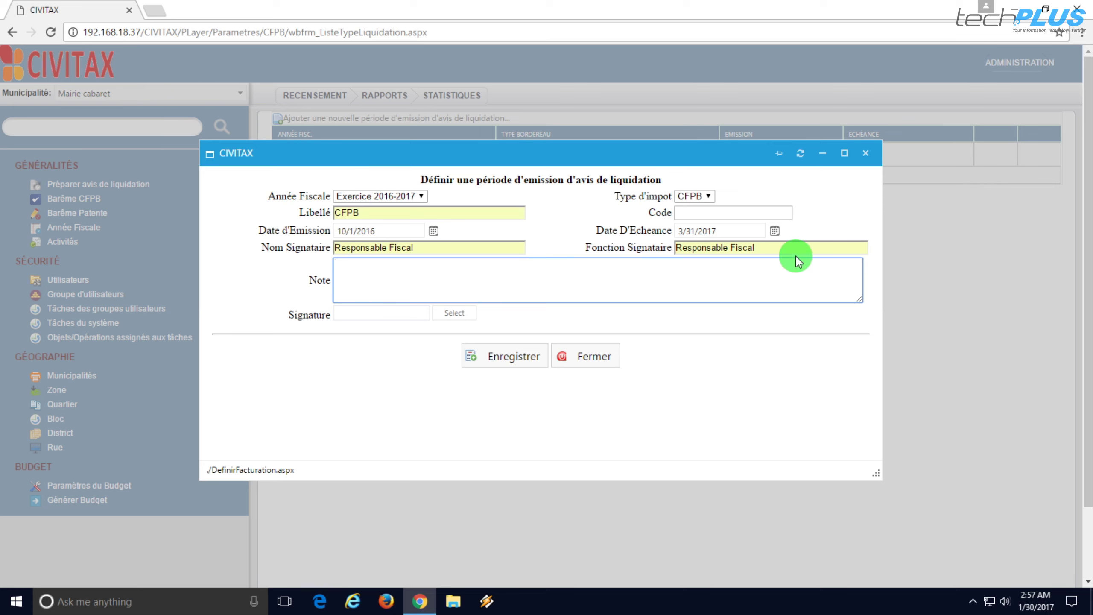
left_click(387, 314)
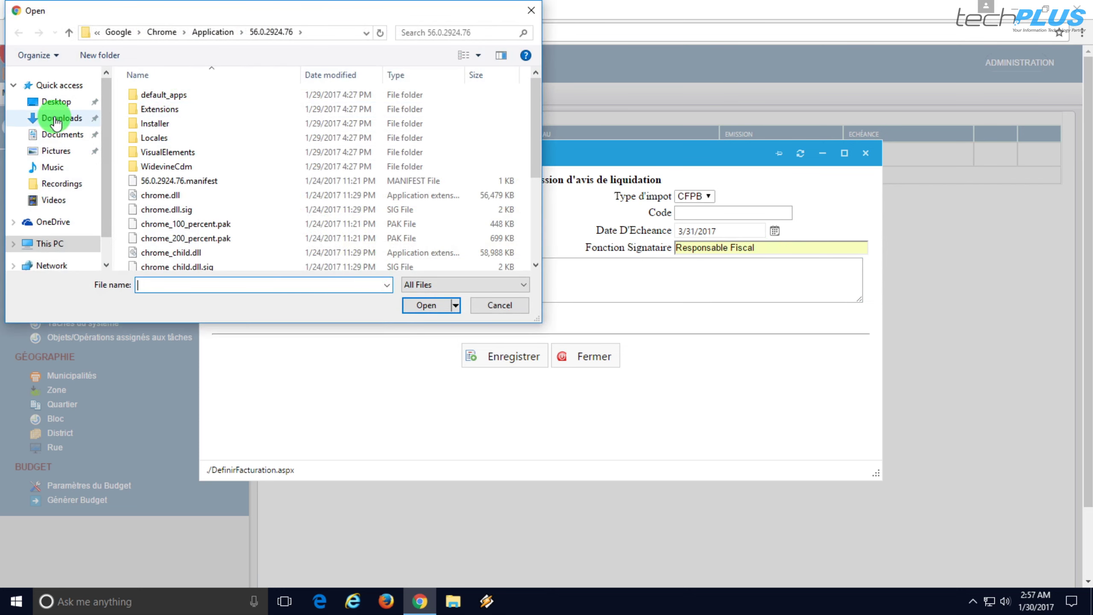
left_click(55, 150)
left_click(312, 109)
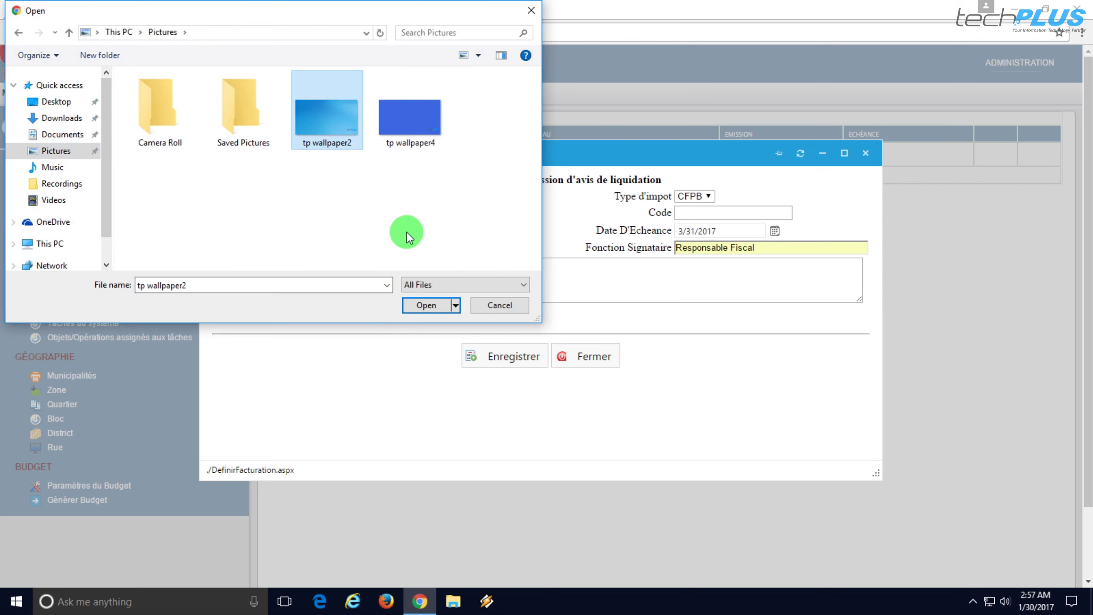
left_click(531, 10)
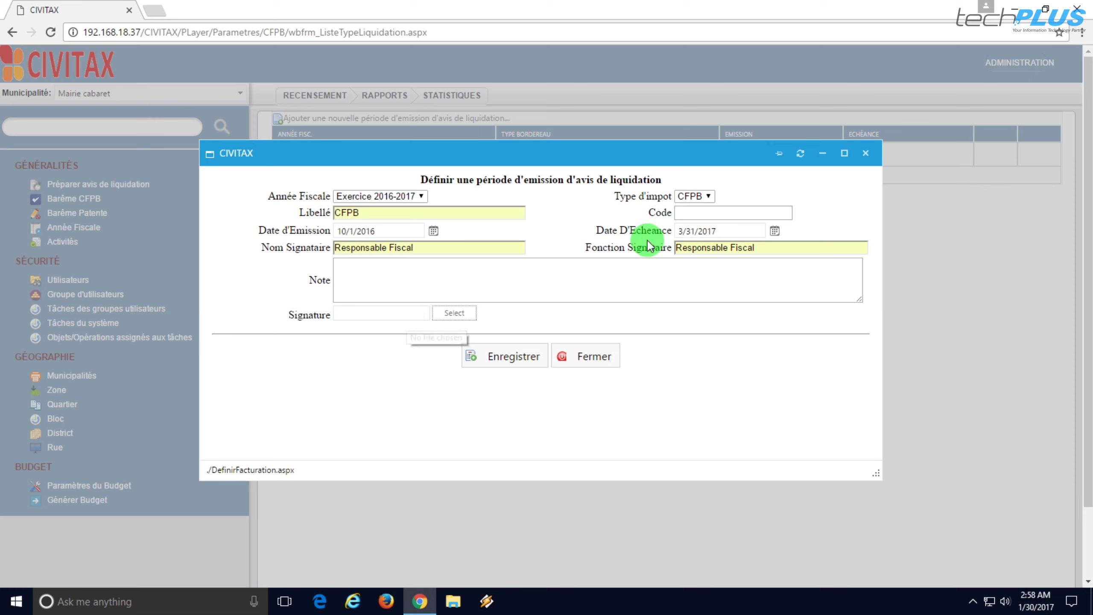
- Enter Code 900 and save the liquidation-notice emission period
left_click(680, 212)
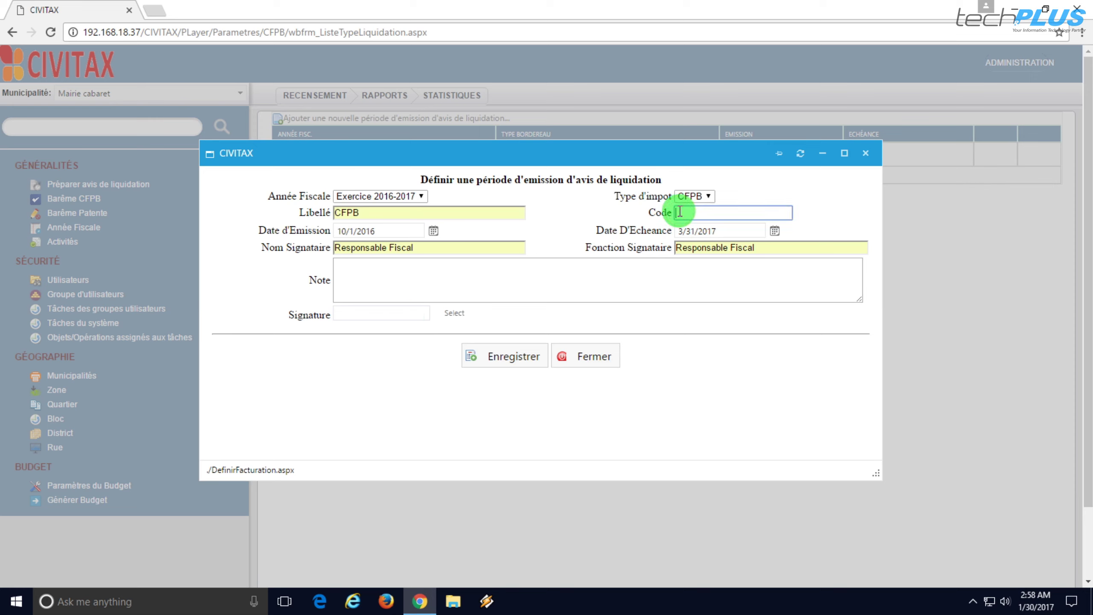
type("900")
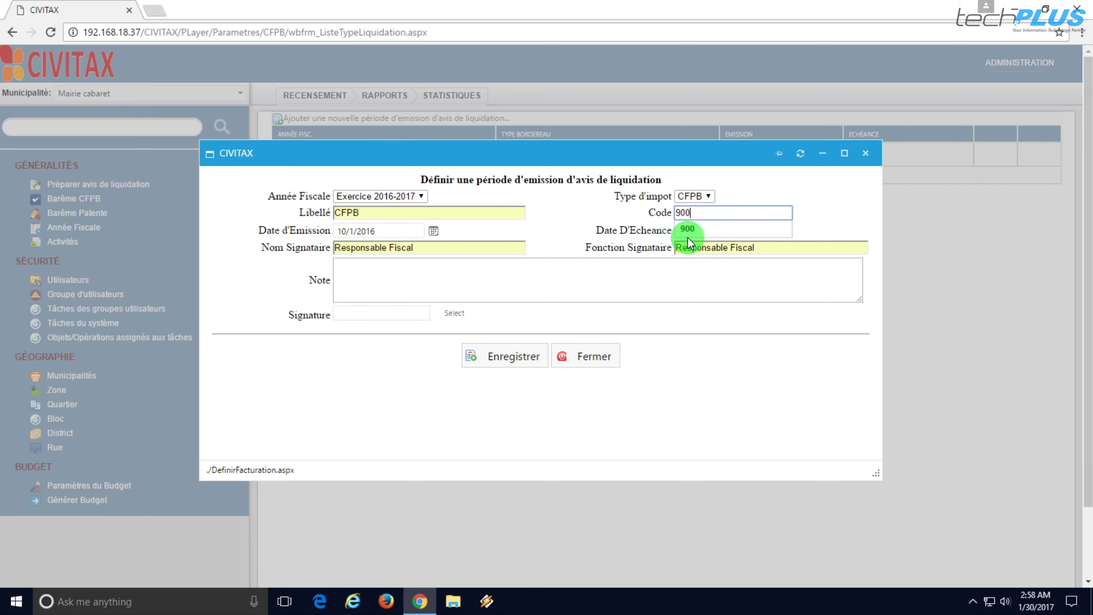
left_click(688, 228)
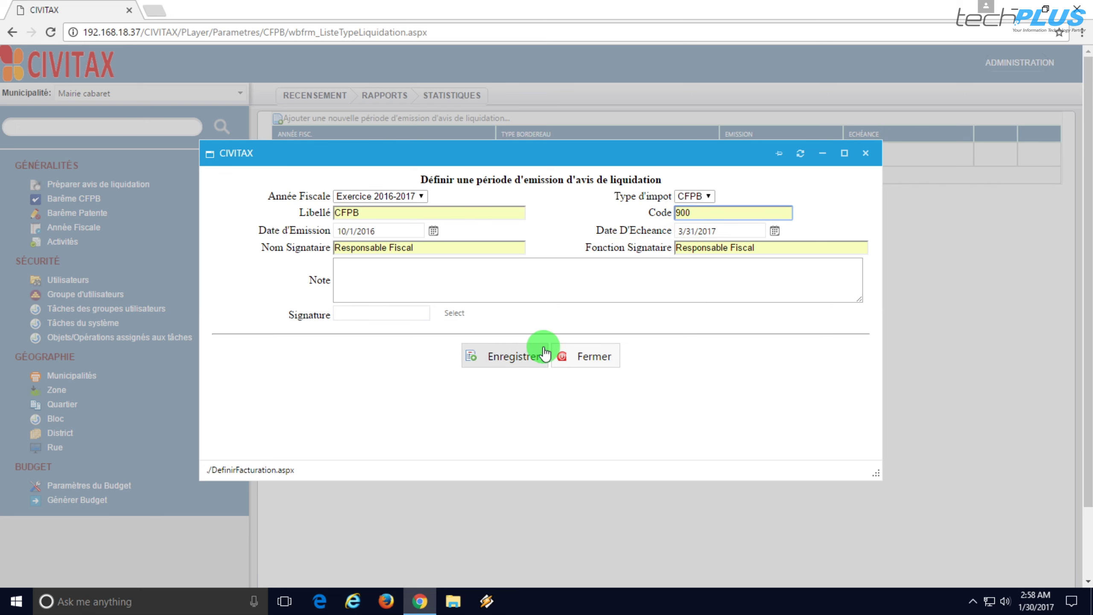
left_click(511, 358)
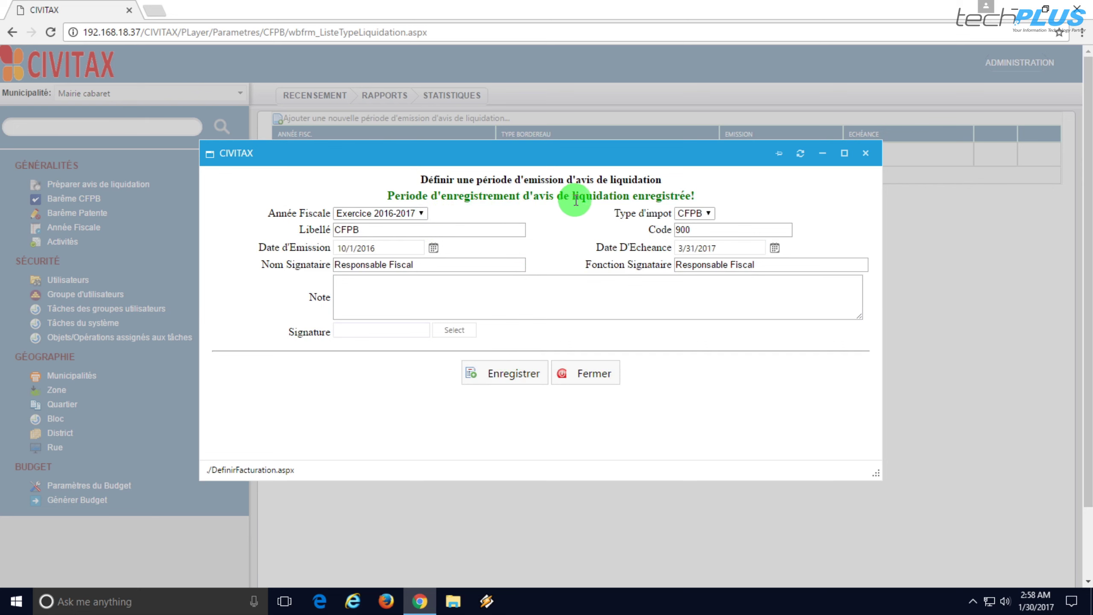
- Close the form to show the Exercice 2016-2017 CFPB period (01/10/2016–31/03/2017) in the list
left_click(859, 153)
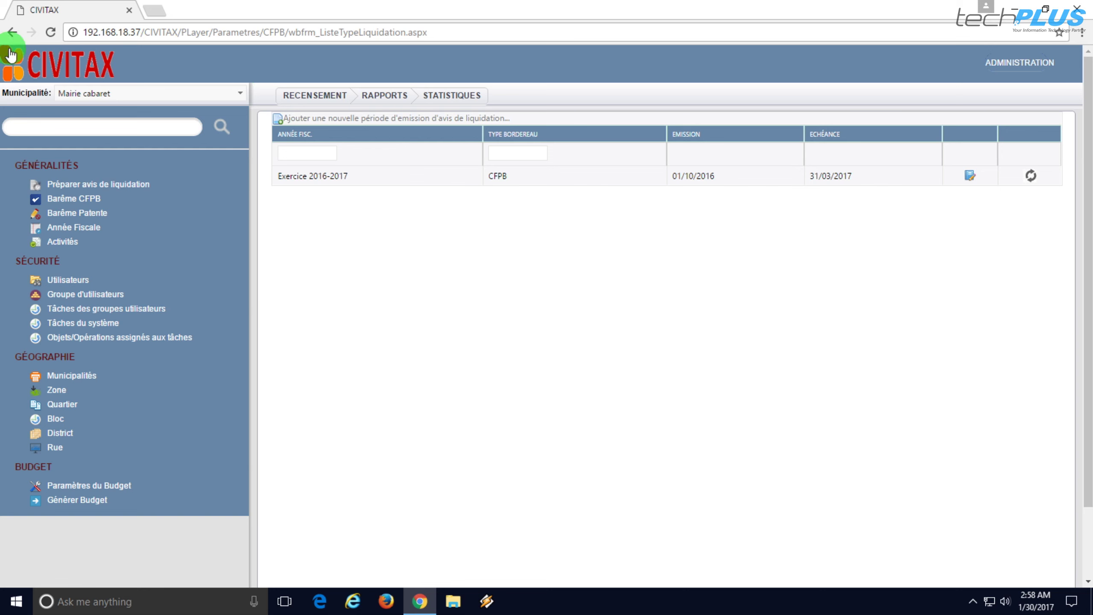
- Return to the CIVITAX home page and sign out with Se Déconnecter
left_click(82, 67)
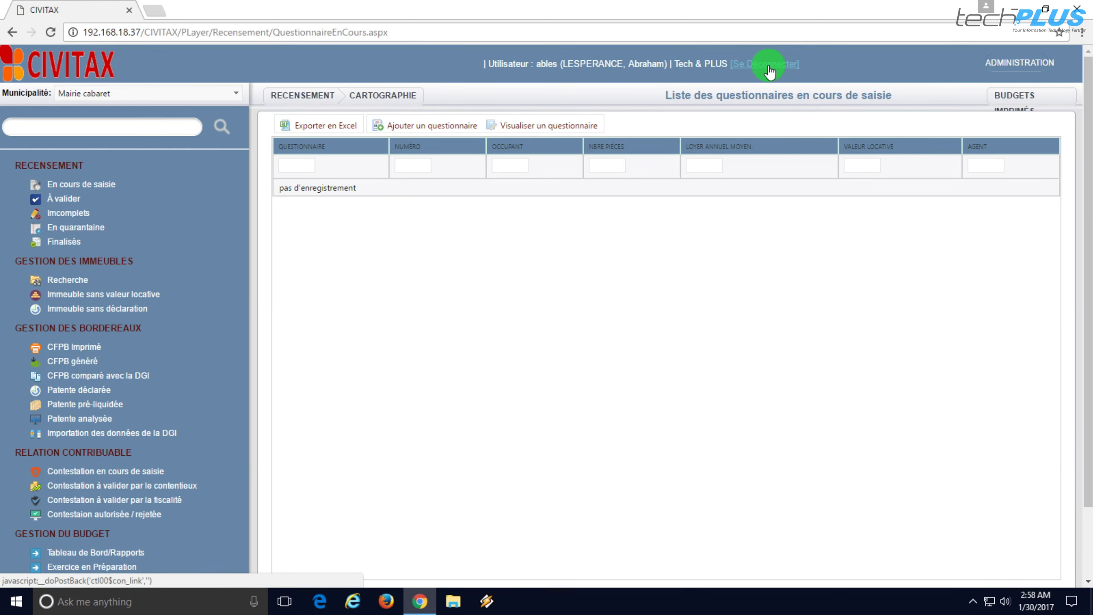
left_click(769, 64)
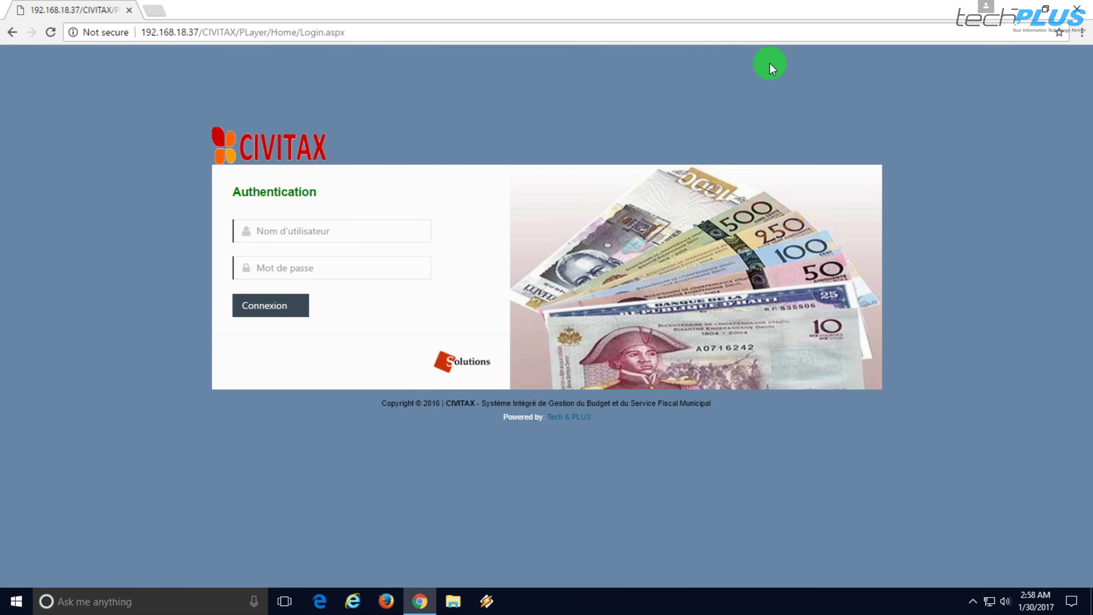